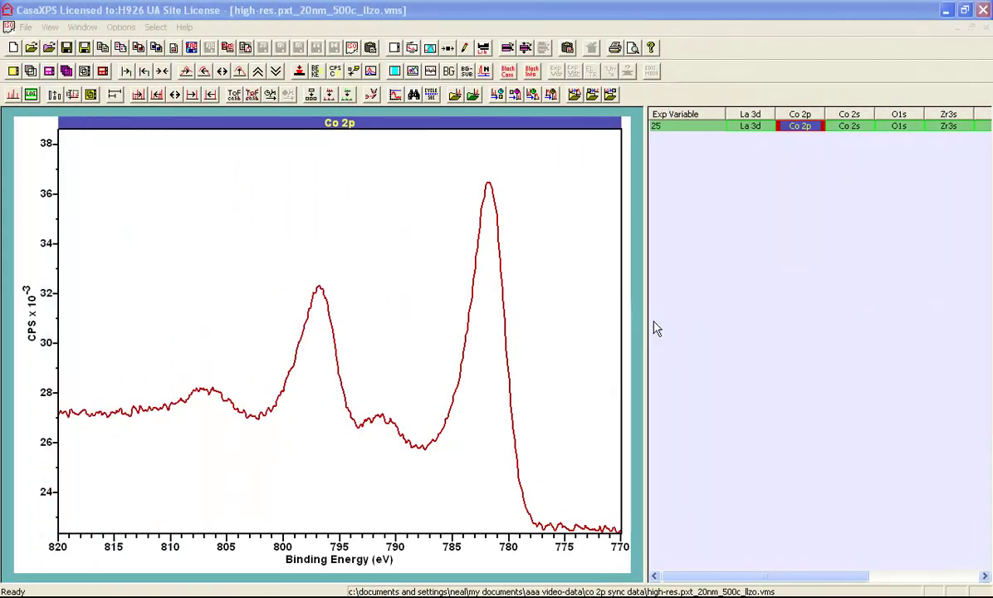
Create the Co 2p region in Quantification Parameters with a Shirley background from 818.75 to 771.25 eV (area 89373.5)
click(407, 48)
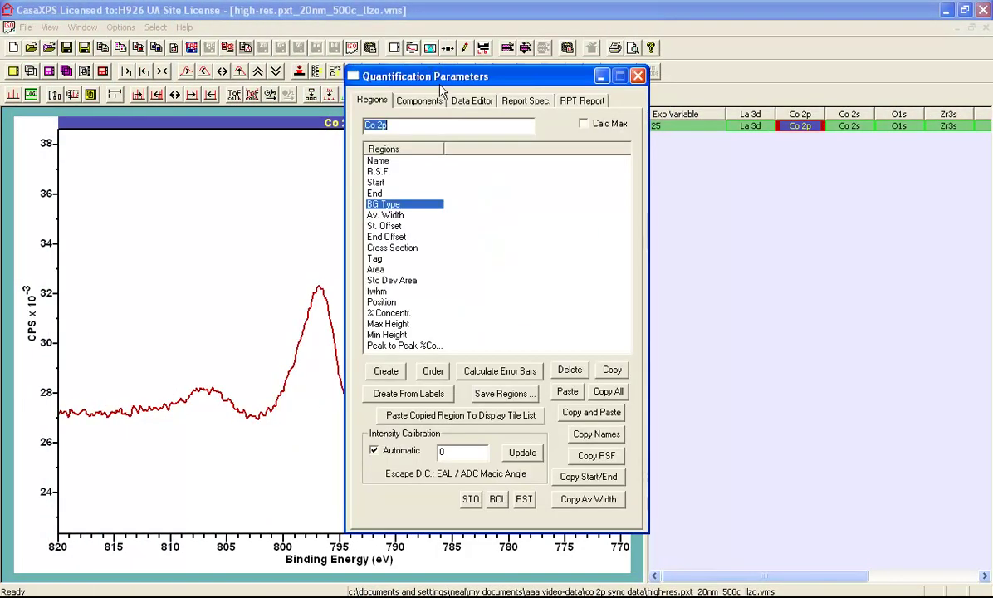
drag(403, 74, 722, 143)
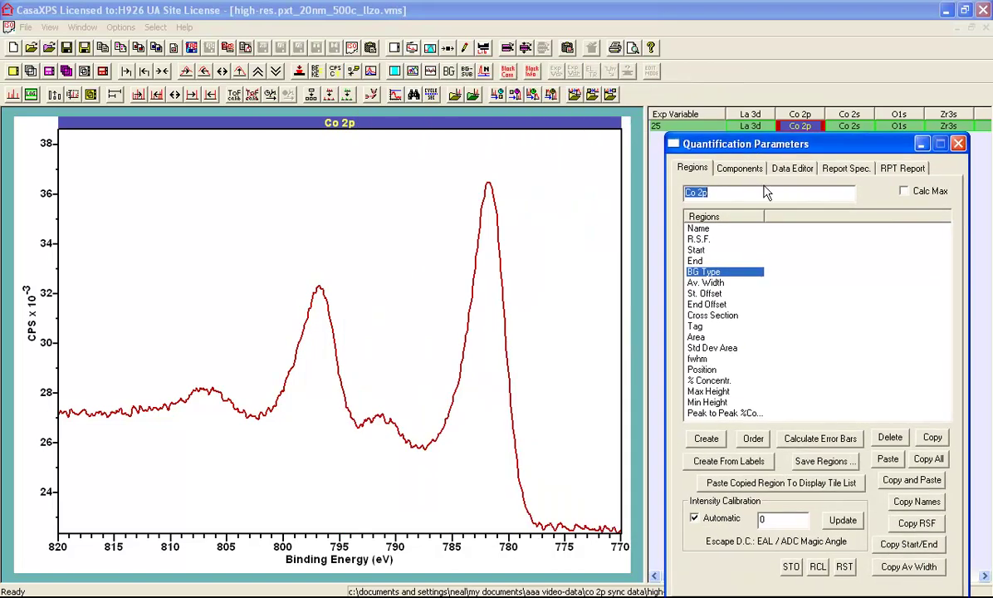
click(717, 439)
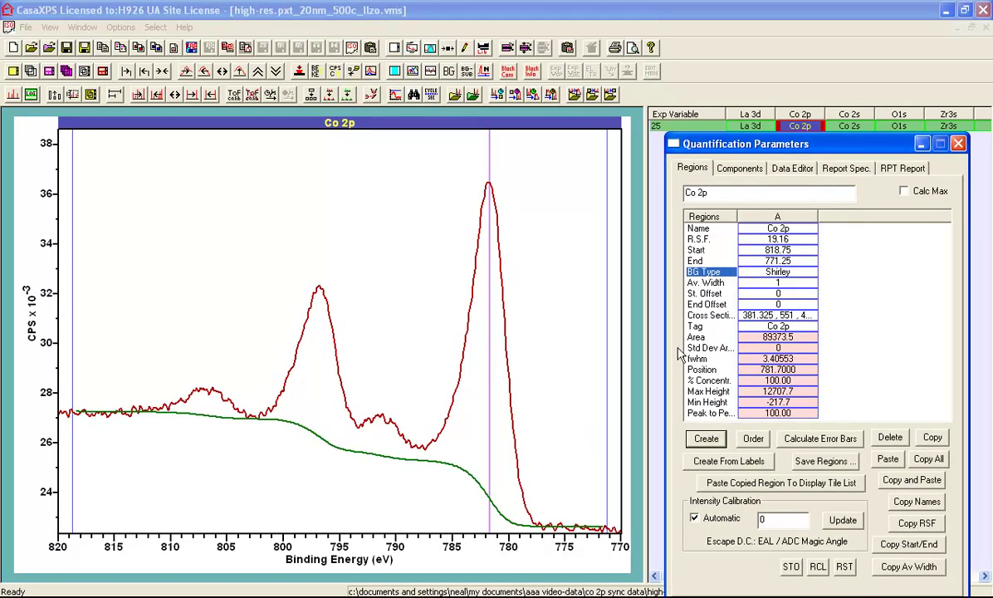
Replace the Co 2p region's Shirley background type with L Shirley, raising the area to 119992.4
click(772, 272)
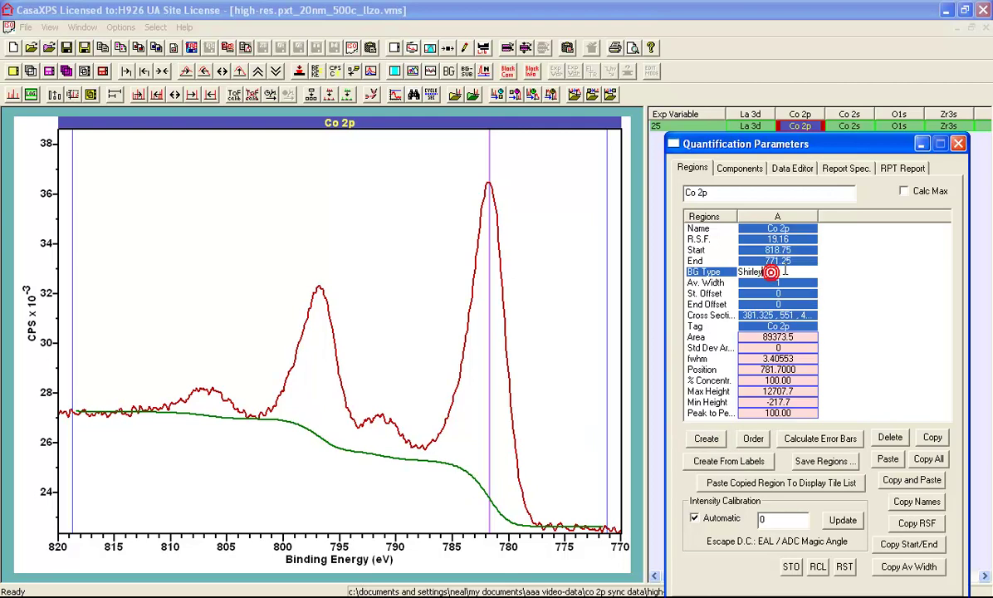
drag(771, 272, 732, 276)
key(Delete)
key(Return)
key(Return)
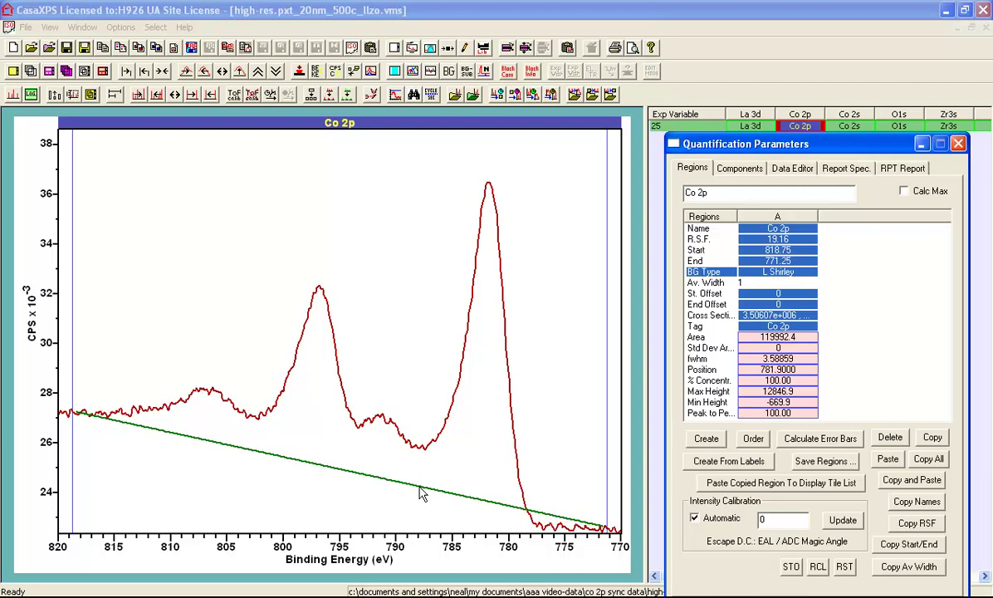
Pull the Co 2p region limits inward to 818.32 and 771.763 eV, giving an area of 125187.2
click(764, 282)
drag(176, 433, 521, 381)
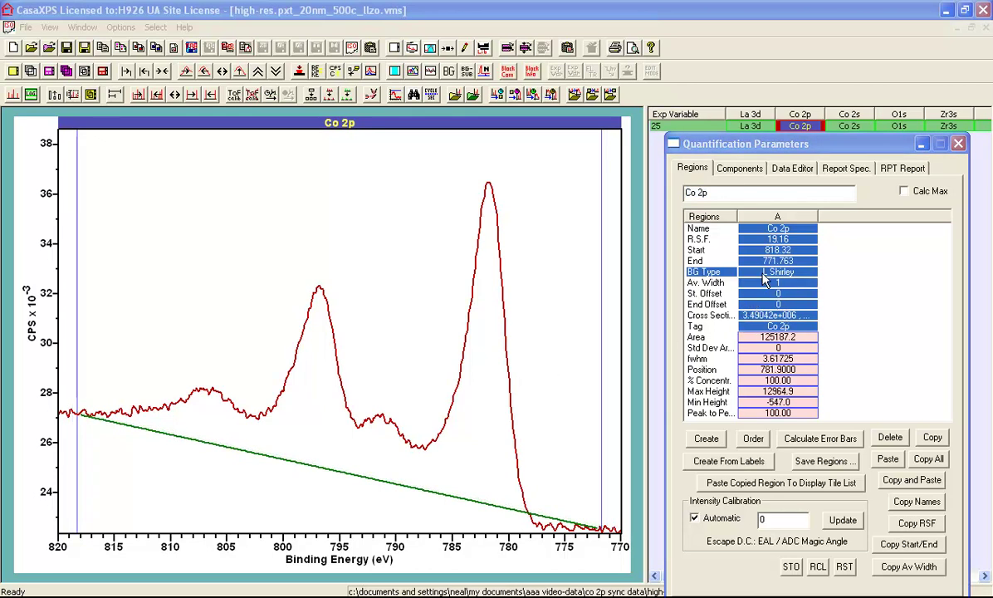
Turn on Mark Region Av. Width in Tile Display Parameters' Colours options and apply it
click(387, 47)
click(455, 116)
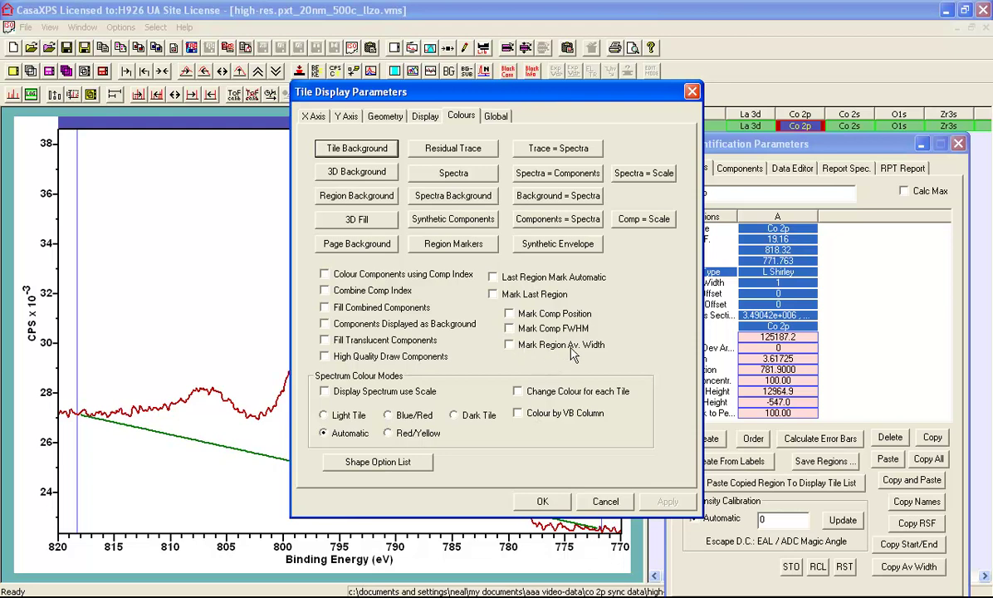
click(509, 344)
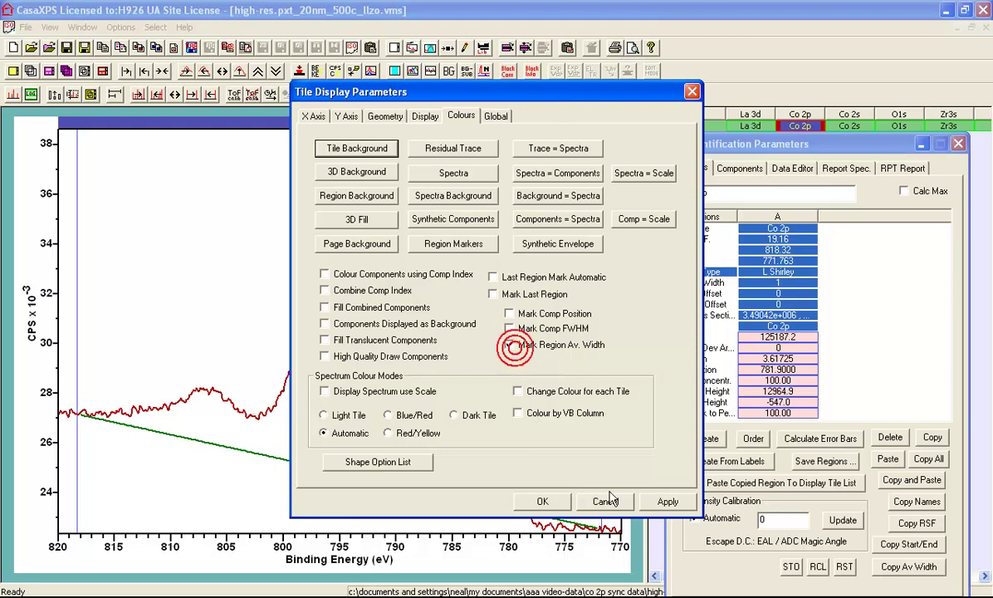
click(542, 503)
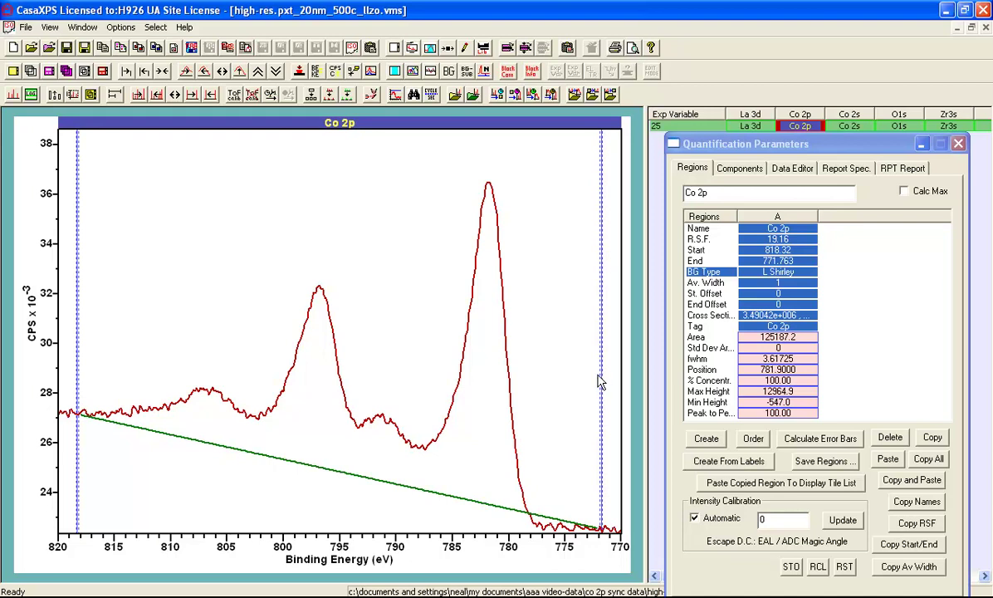
Enter 12 as the Co 2p region's Av. Width, giving an L Shirley area of 123644.5
click(750, 282)
text(12)
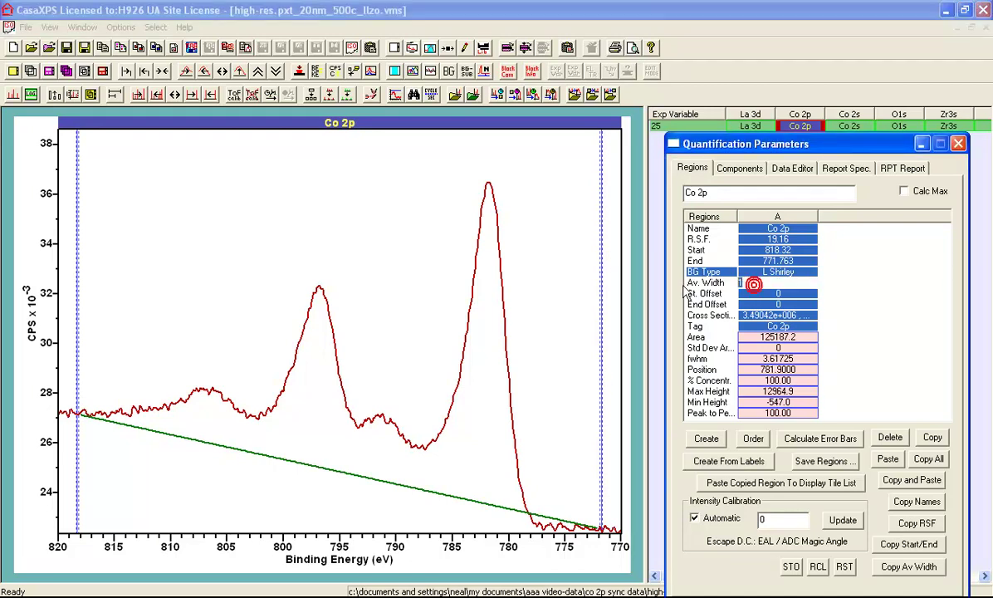
key(Return)
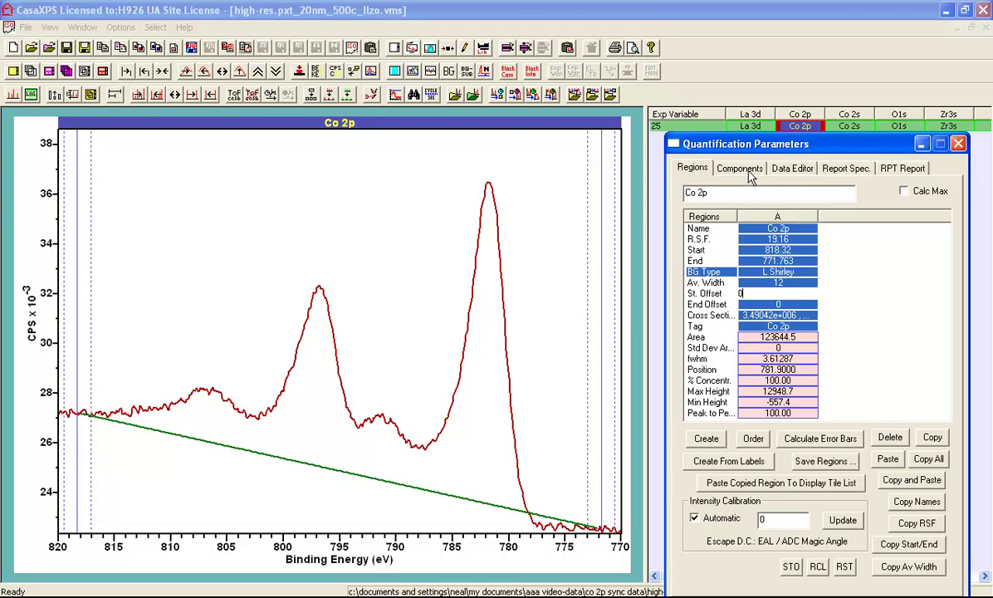
In the Components view, lower the background's left end near 818 eV and commit the curve
click(714, 167)
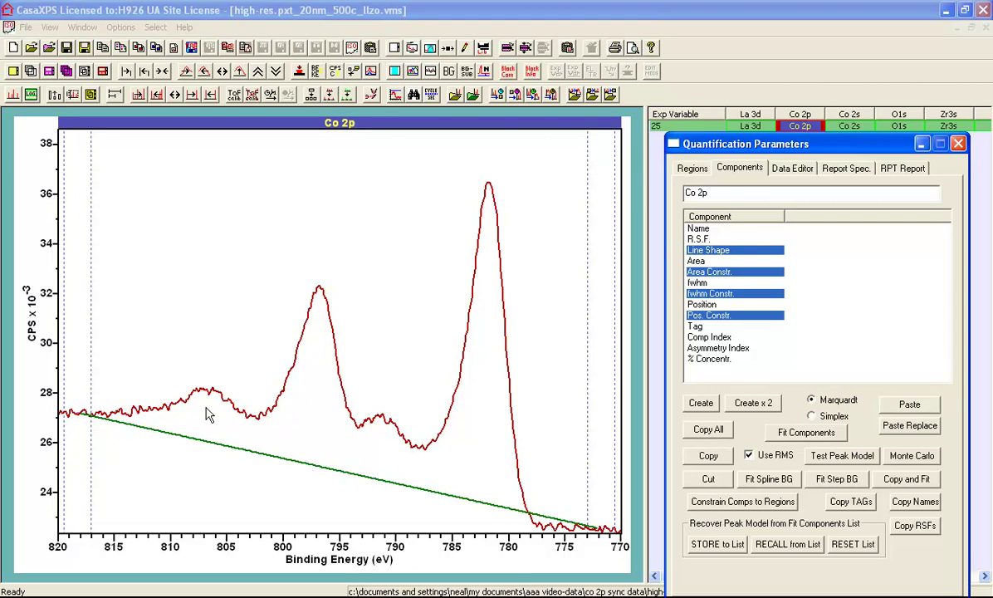
click(83, 421)
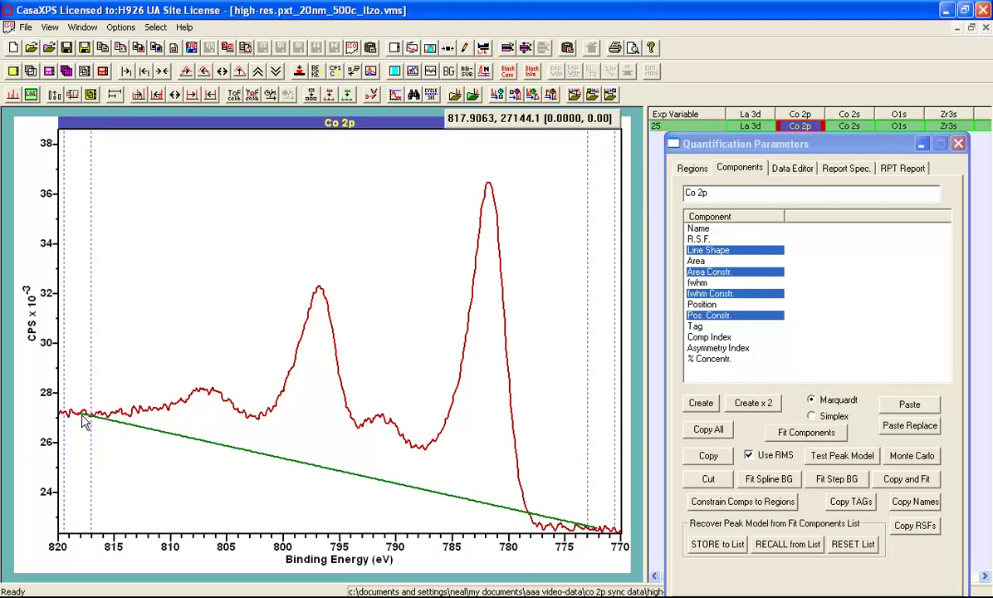
drag(84, 421, 81, 532)
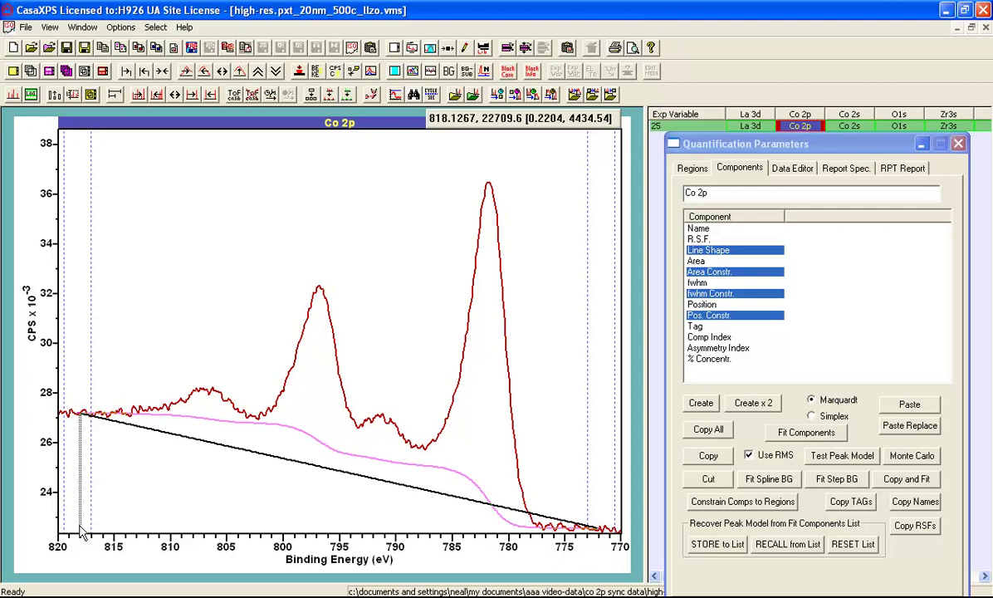
drag(82, 532, 81, 532)
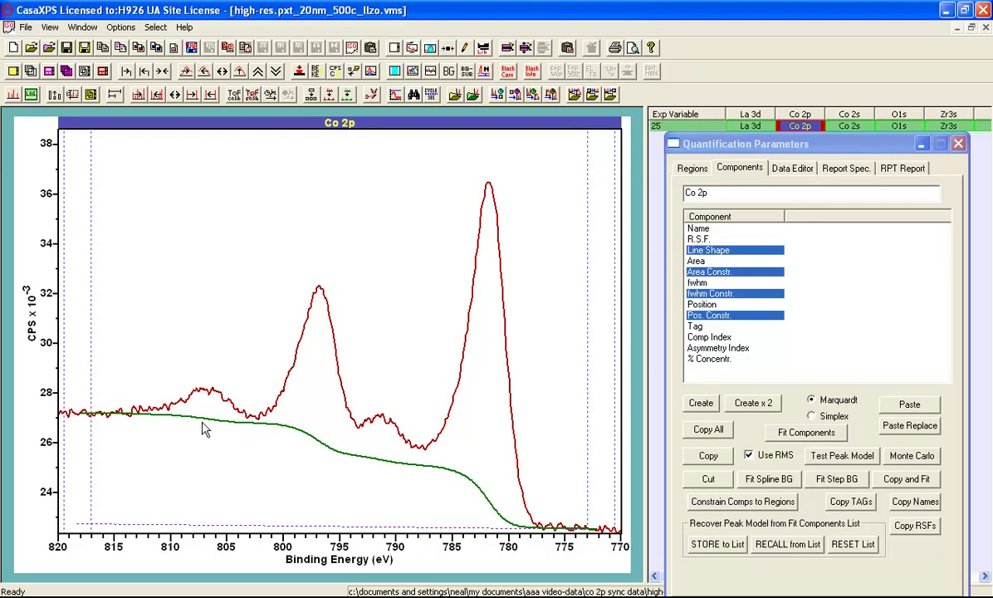
Tune the left endpoint's start offset, extending the intensity axis downward, until the background levels out
click(90, 414)
mouse_move(89, 415)
mouse_down()
mouse_move(91, 390)
mouse_move(94, 399)
mouse_up()
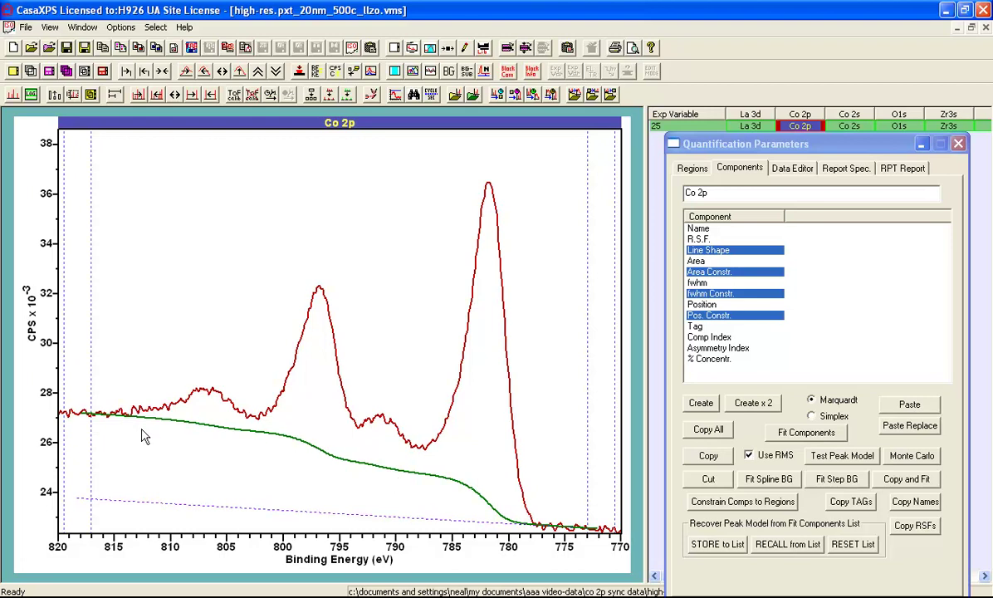
drag(91, 415, 94, 488)
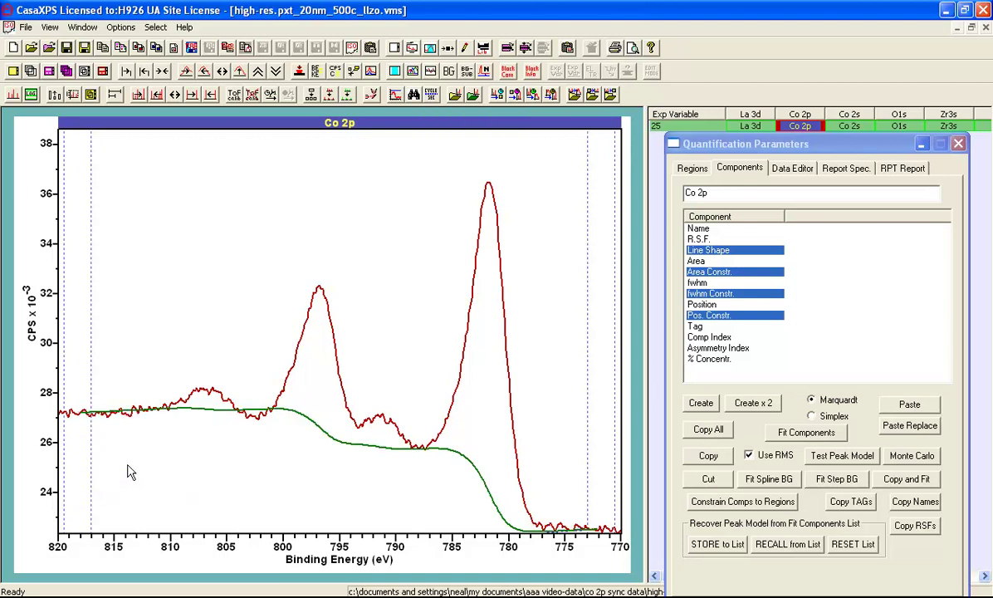
ctrl+click(240, 71)
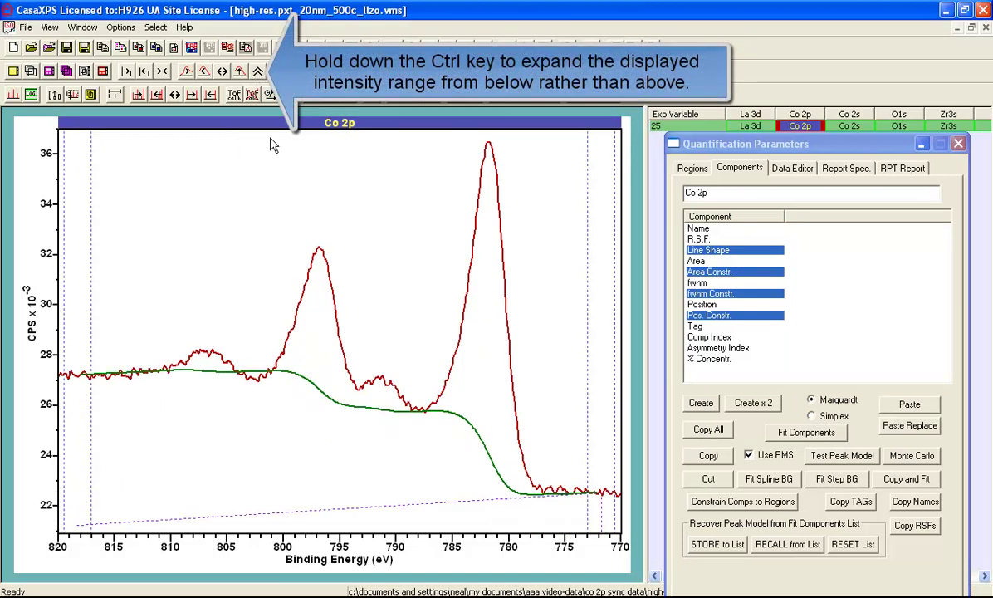
drag(94, 372, 97, 344)
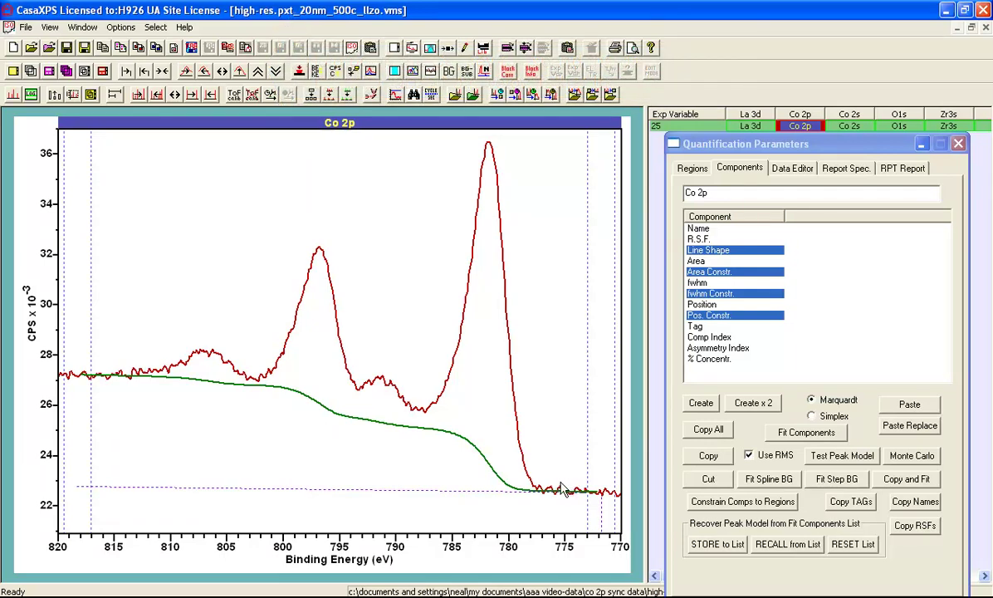
In the Regions table, keep St. Offset at 16.2903 and edit Cross Section to 2.89794e+006, 0, 4
click(693, 169)
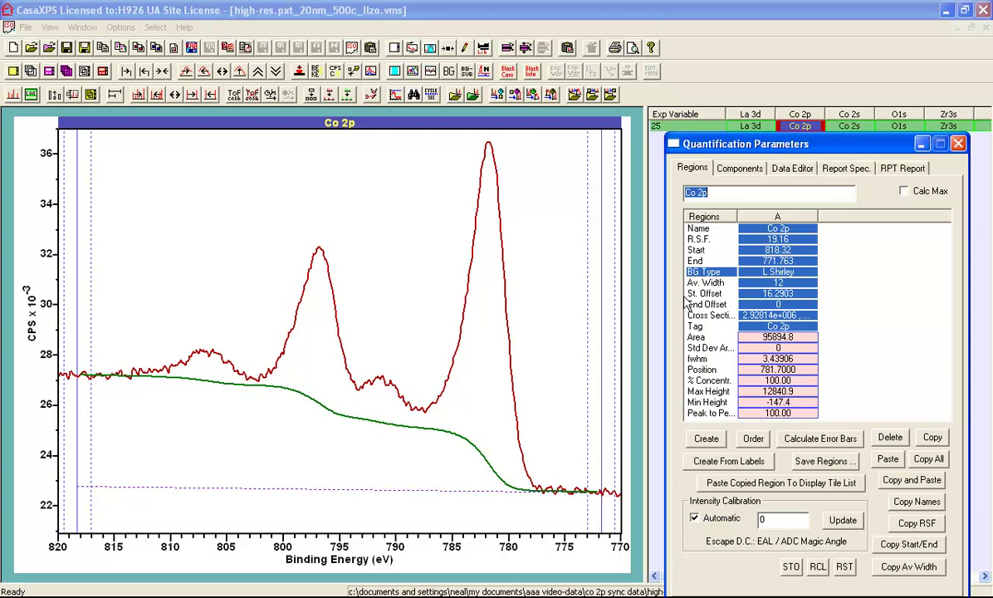
click(782, 295)
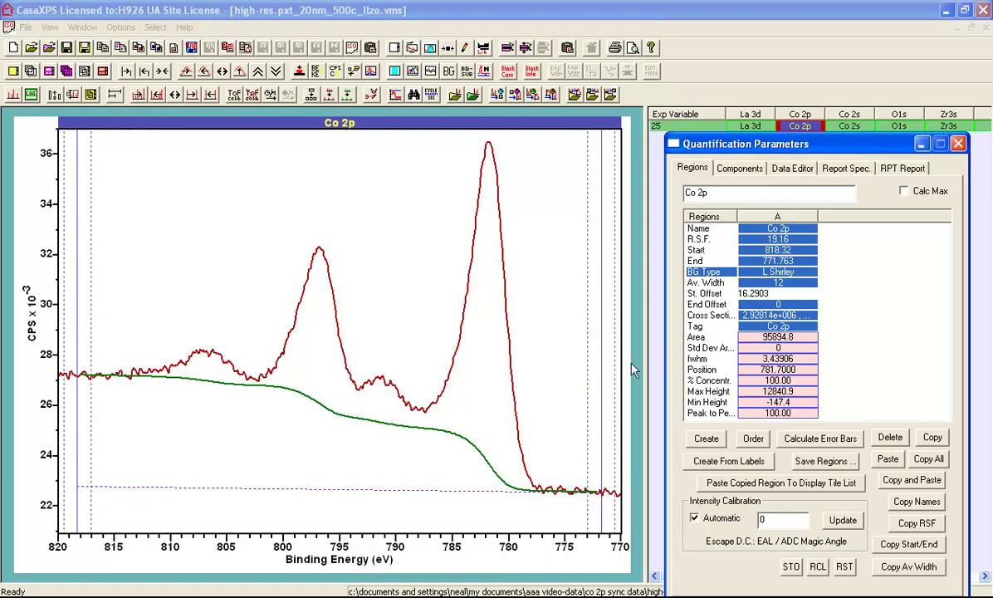
click(794, 316)
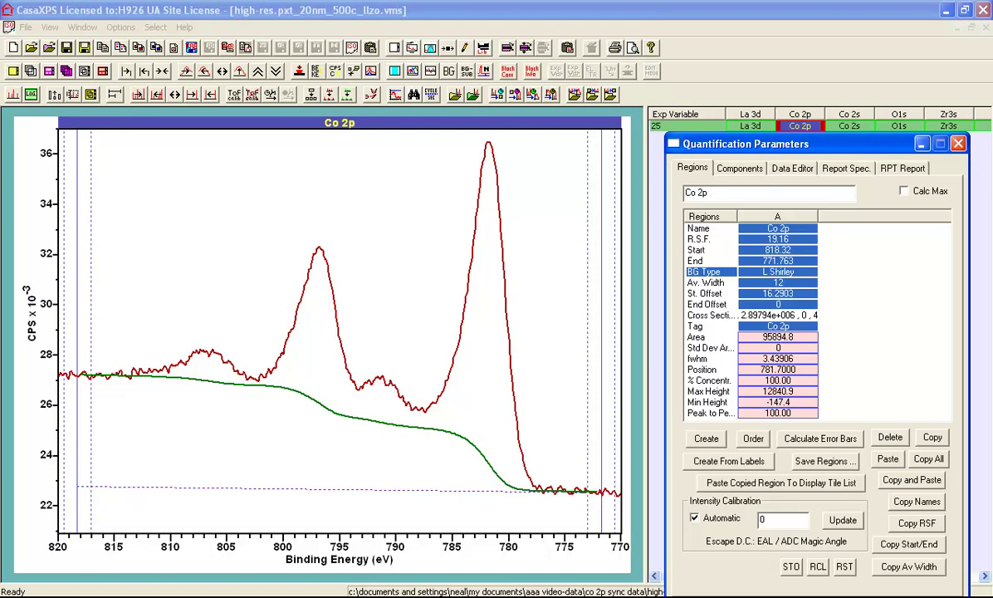
Apply background parameters 0, 4, try a middle value of 1, then revert to 0 (area 114483.3)
key(Return)
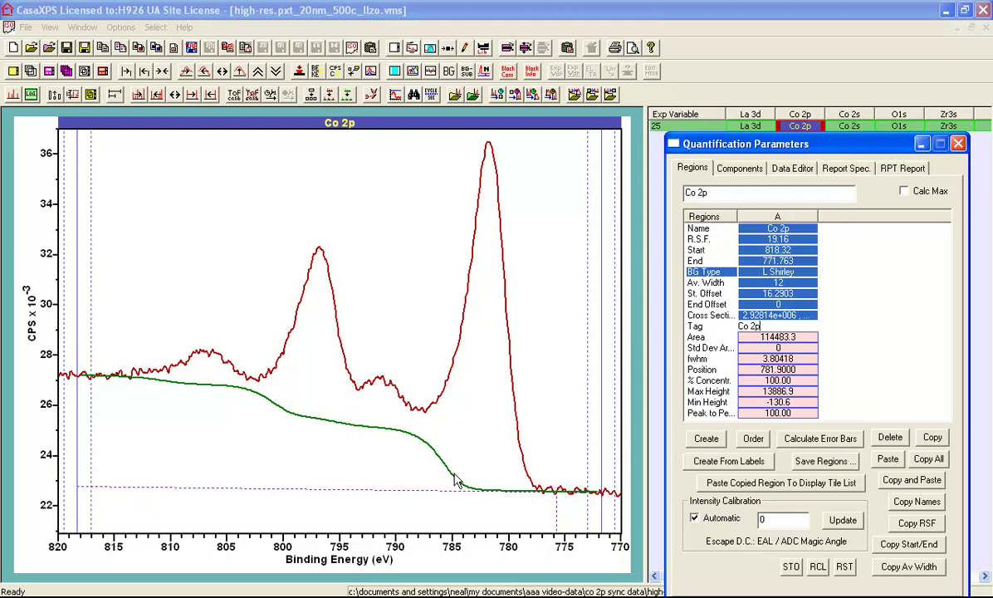
click(792, 315)
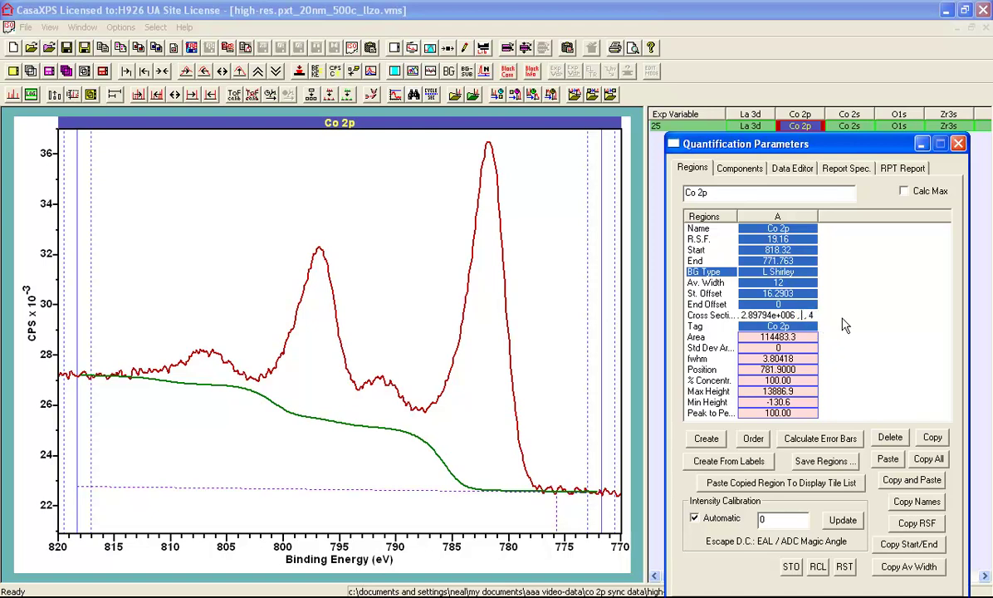
text(1)
key(Return)
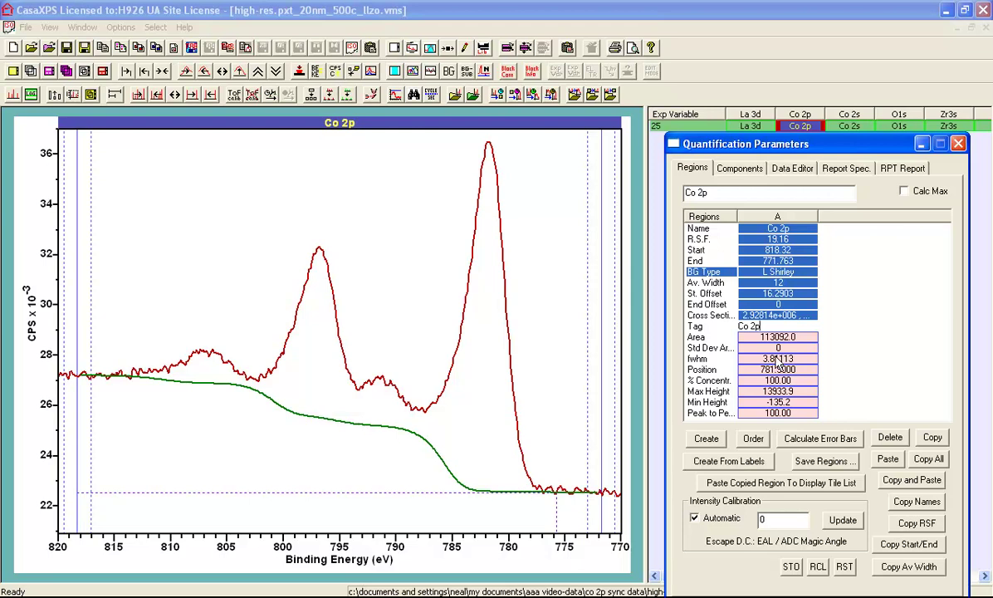
click(804, 316)
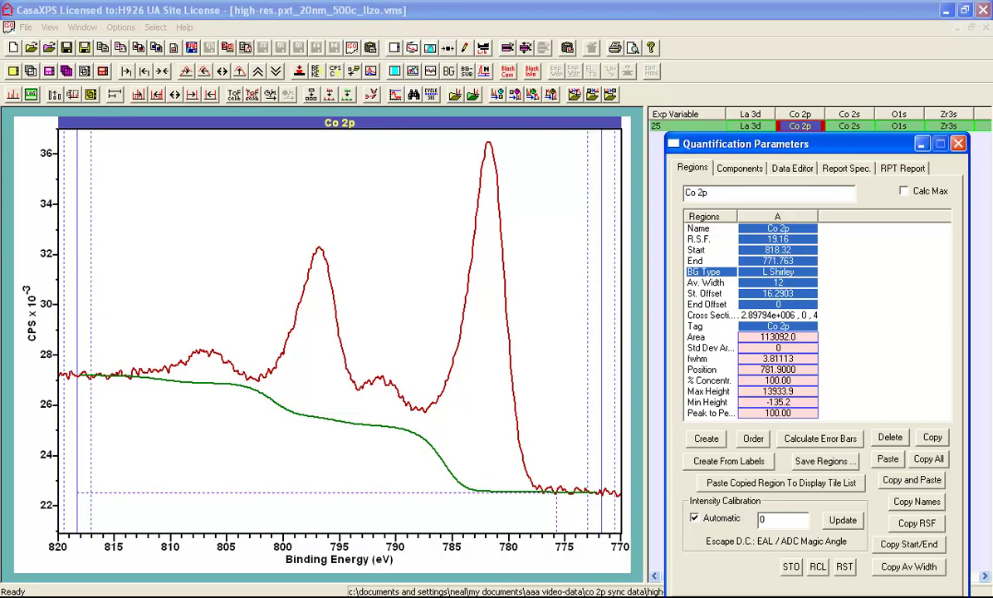
key(Return)
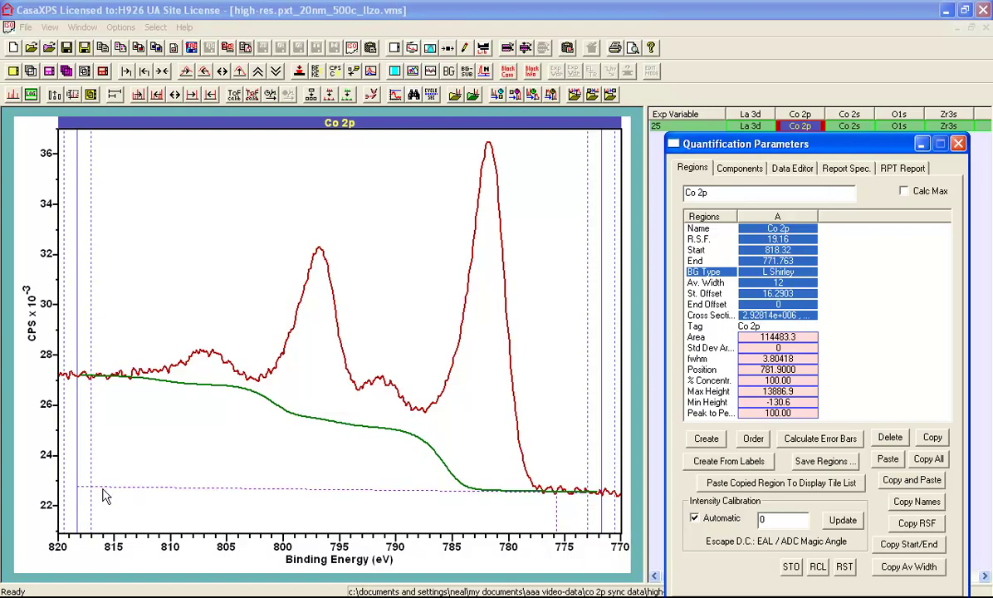
Back in the Components list, drag the background's right end near 772 eV down to set its end offset
click(802, 320)
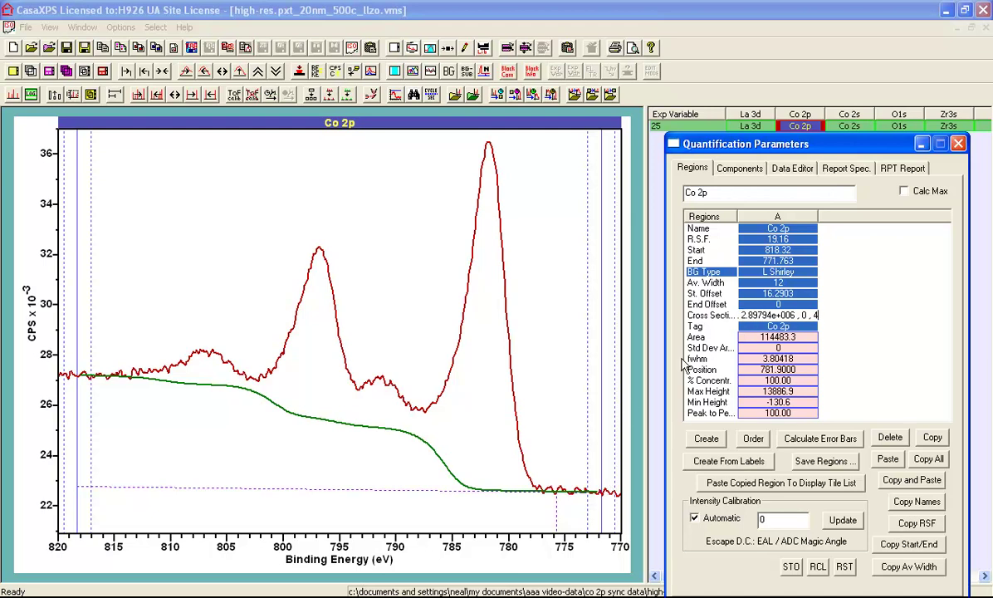
click(721, 167)
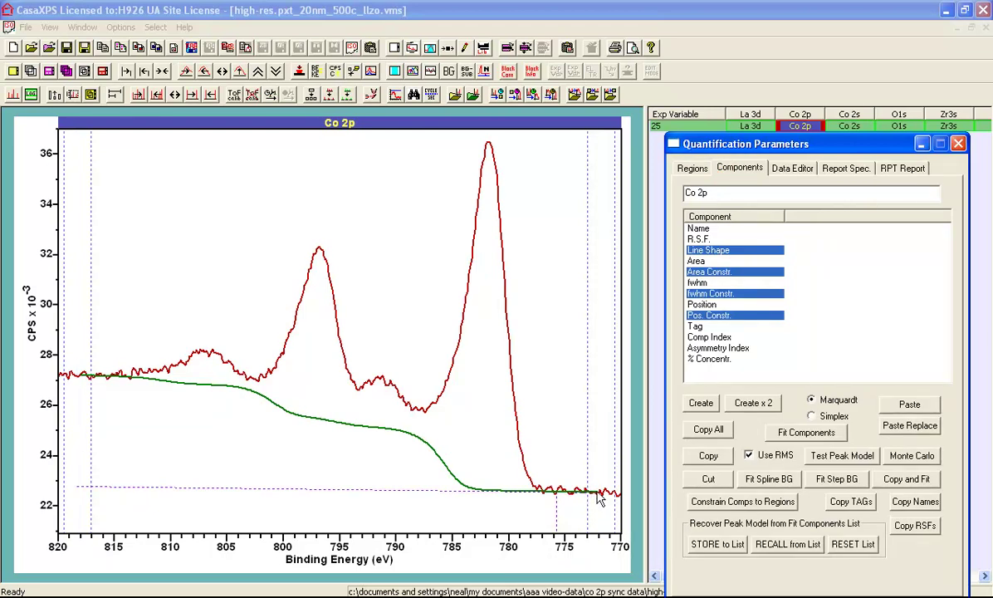
mouse_move(600, 496)
mouse_down()
mouse_move(606, 523)
mouse_move(607, 496)
mouse_up()
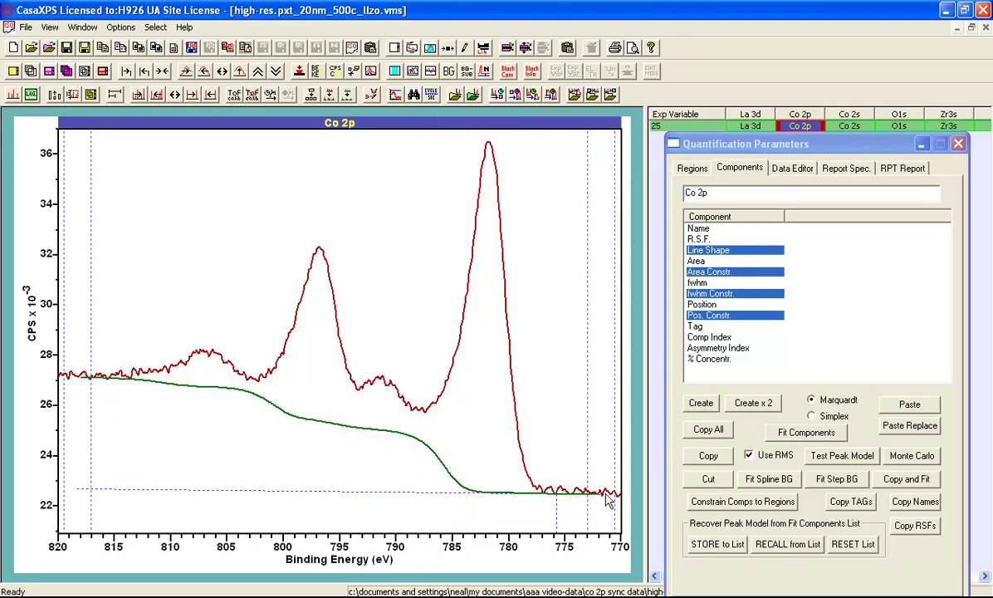